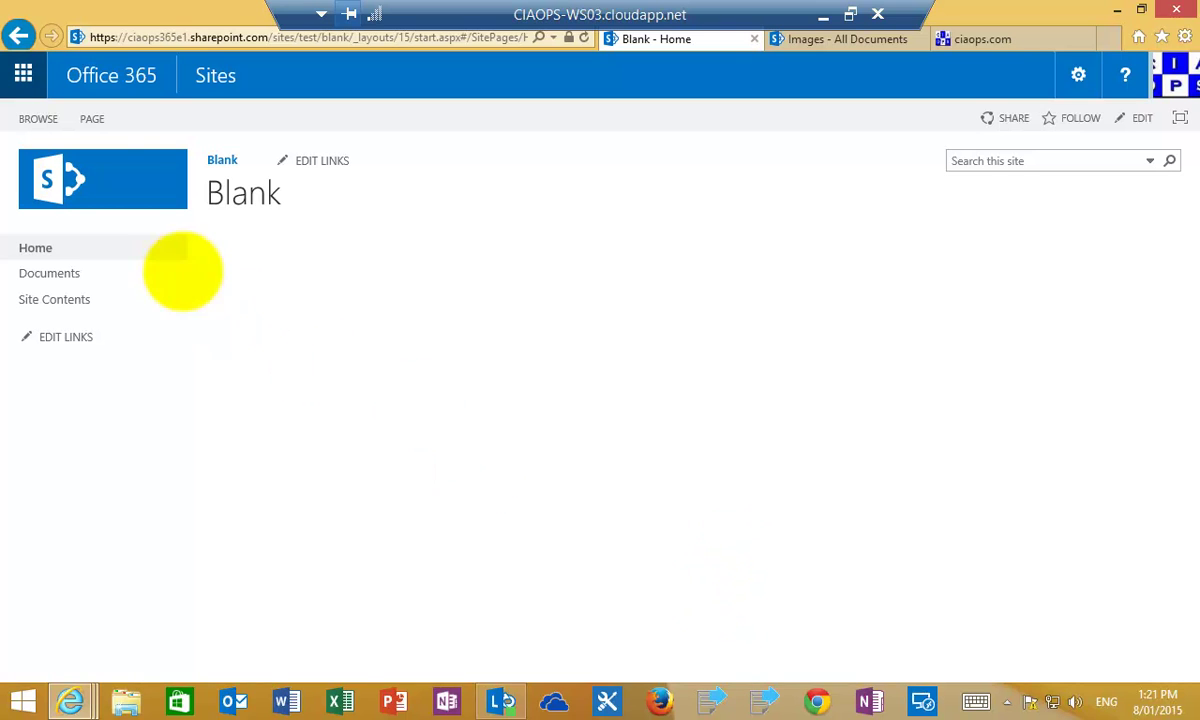
# Step: From Site settings, open the Blank site's Title, description, and logo settings page
pyautogui.click(118, 190)
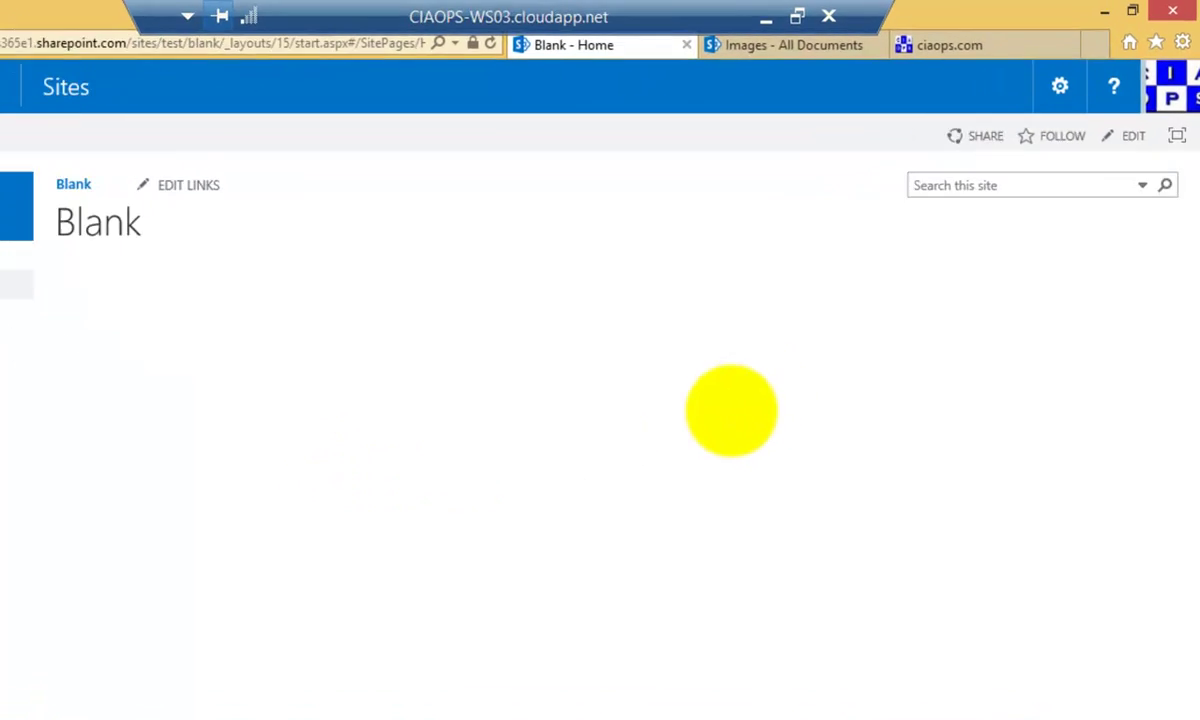
pyautogui.click(1031, 118)
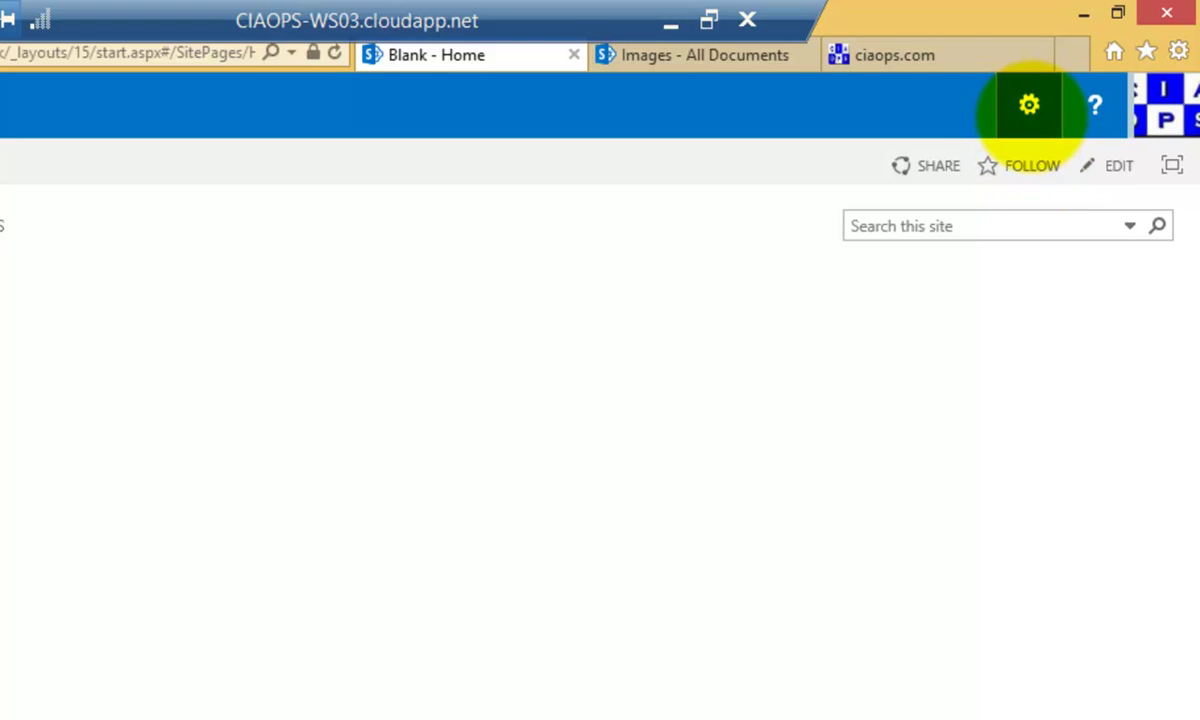
pyautogui.click(1030, 105)
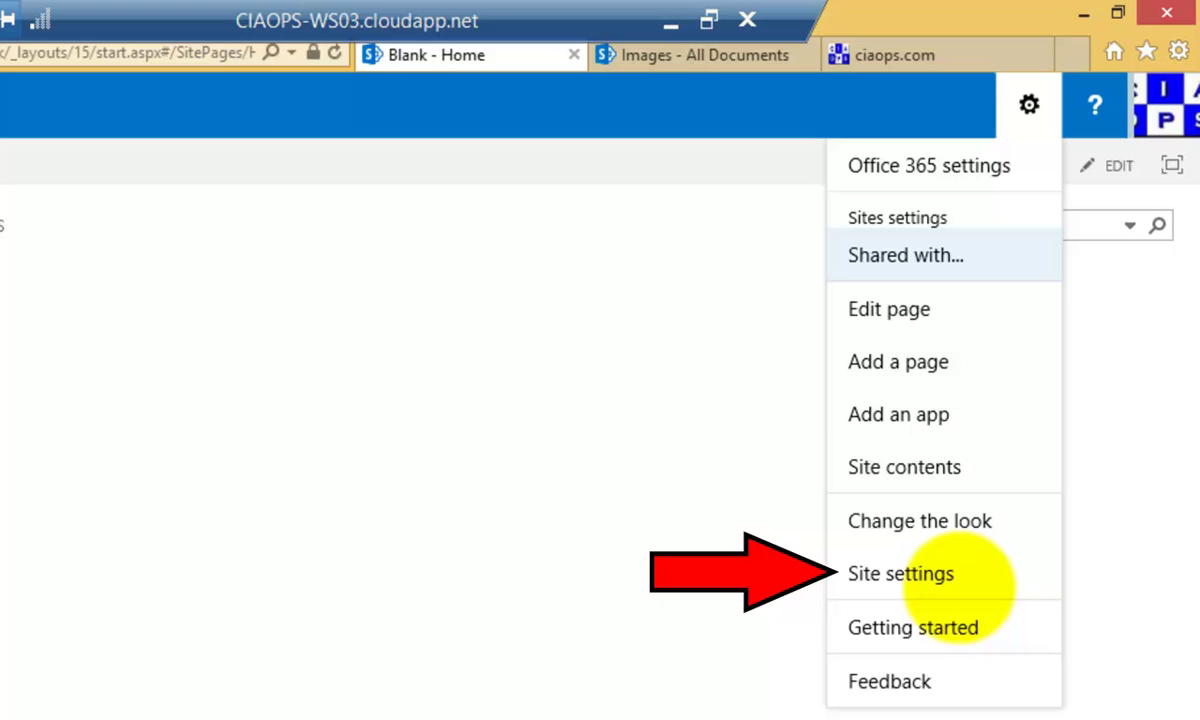
pyautogui.click(870, 573)
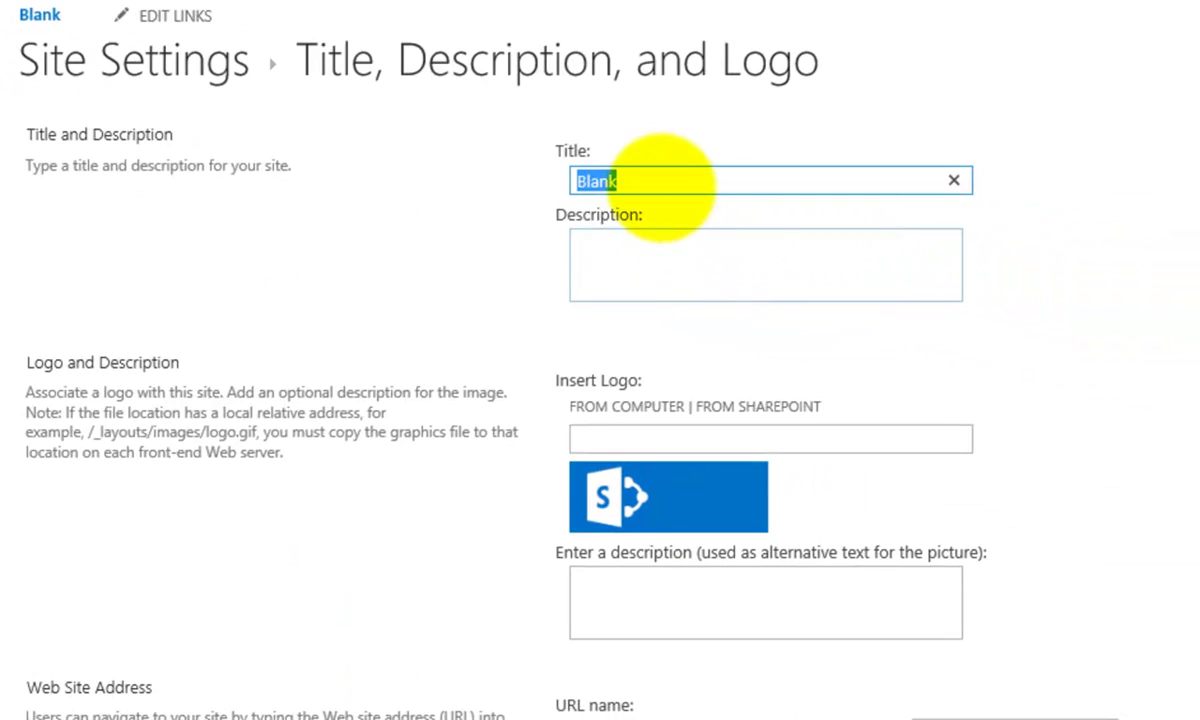
# Step: Add 'No so ' before 'Blank' so the site title reads 'No so Blank'
pyautogui.click(655, 181)
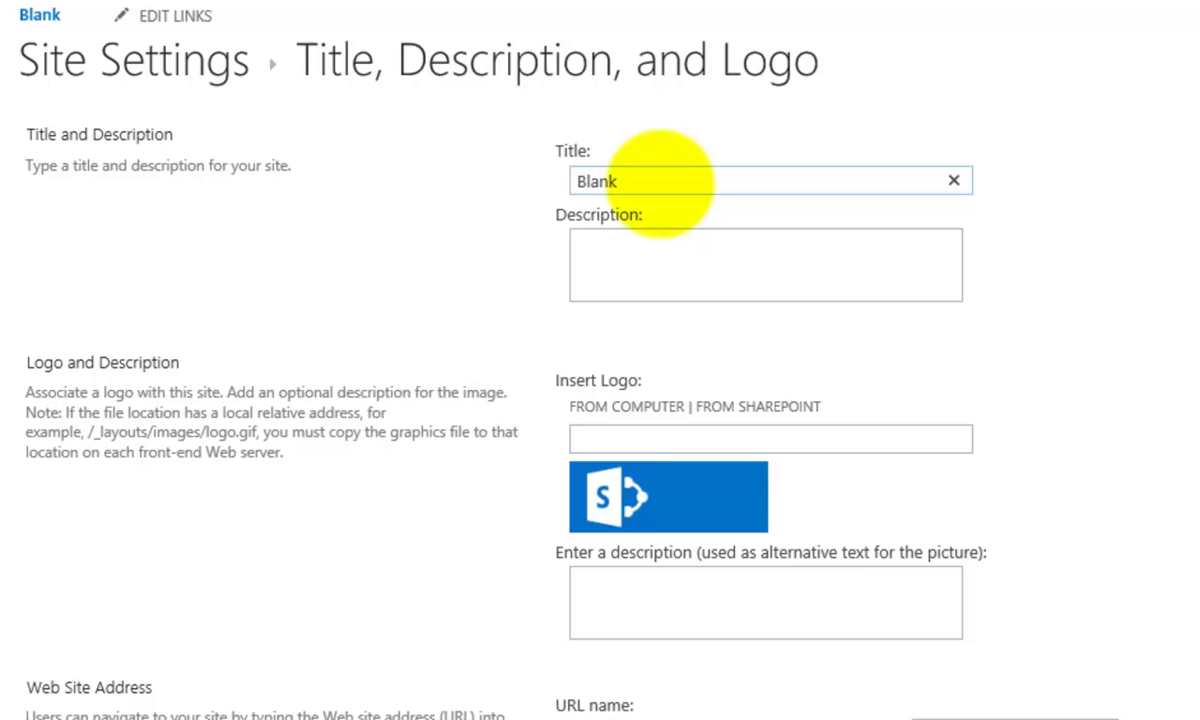
pyautogui.press('Home')
pyautogui.write('No ')
pyautogui.write('so')
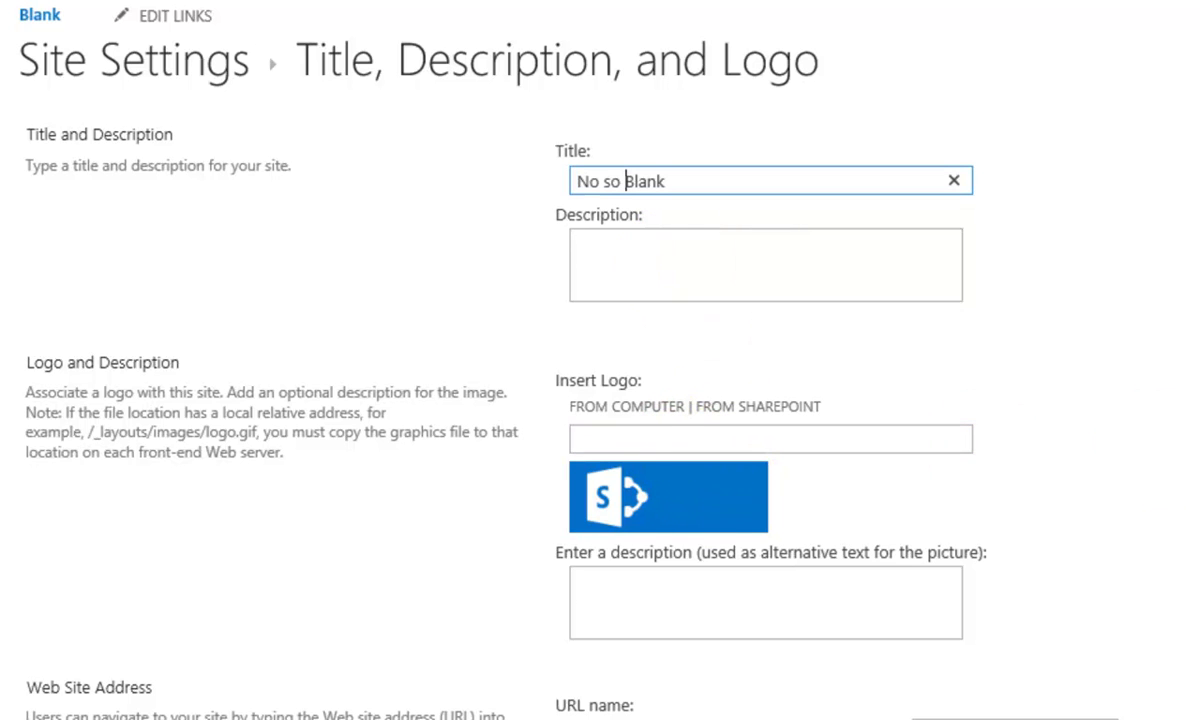
pyautogui.scroll(-1, 1090, 410)
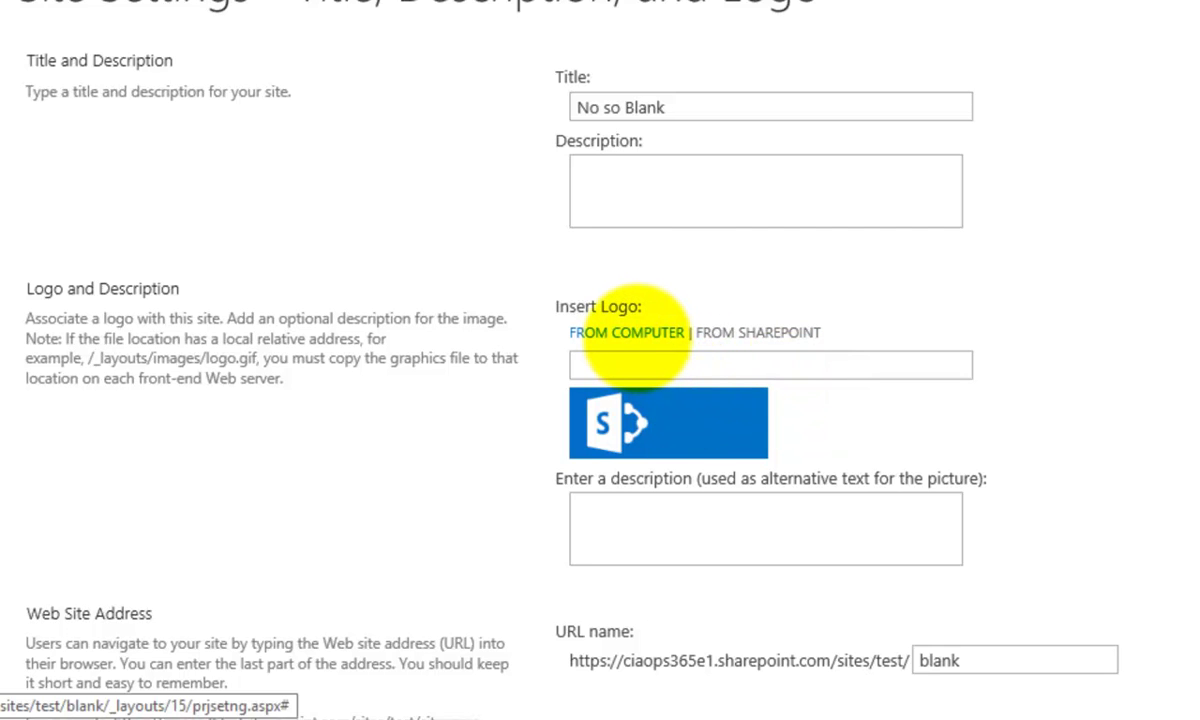
pyautogui.click(633, 332)
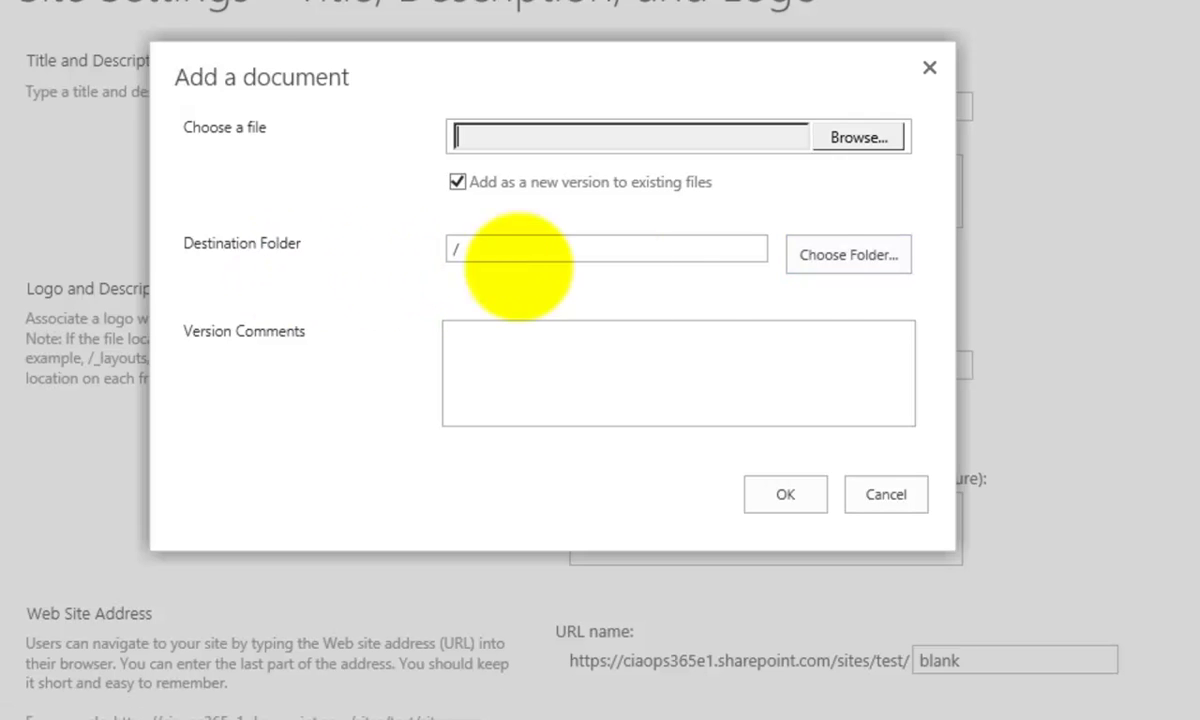
pyautogui.click(830, 256)
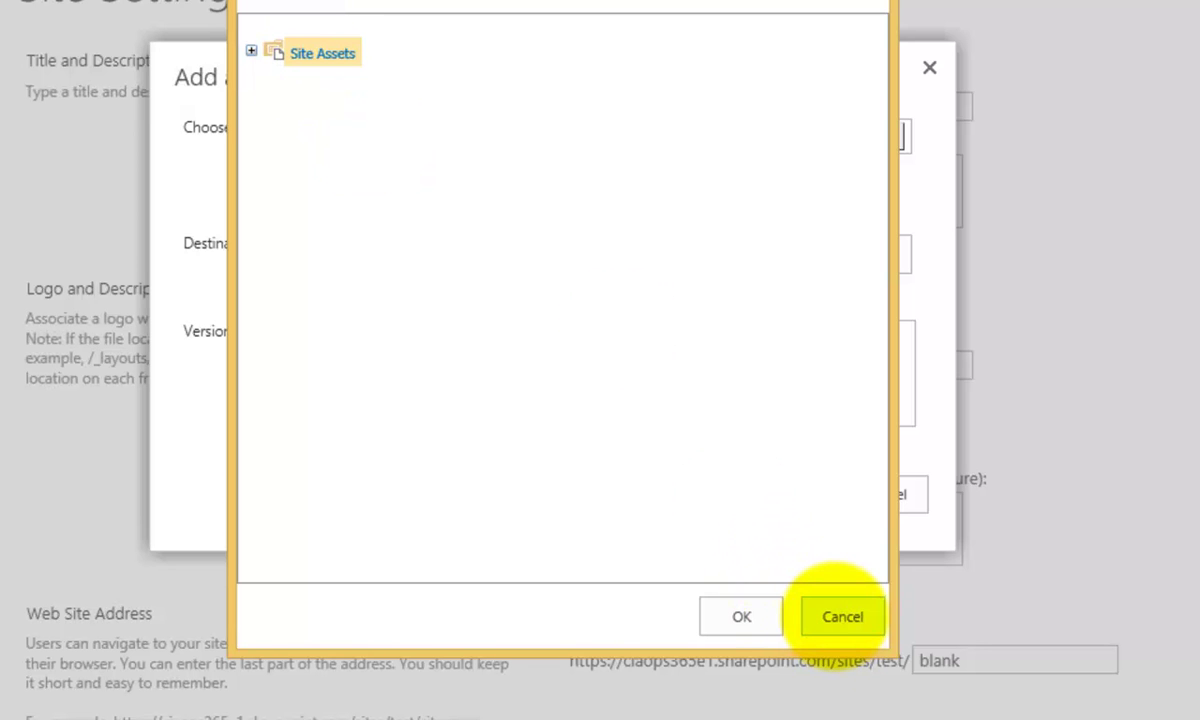
pyautogui.click(836, 614)
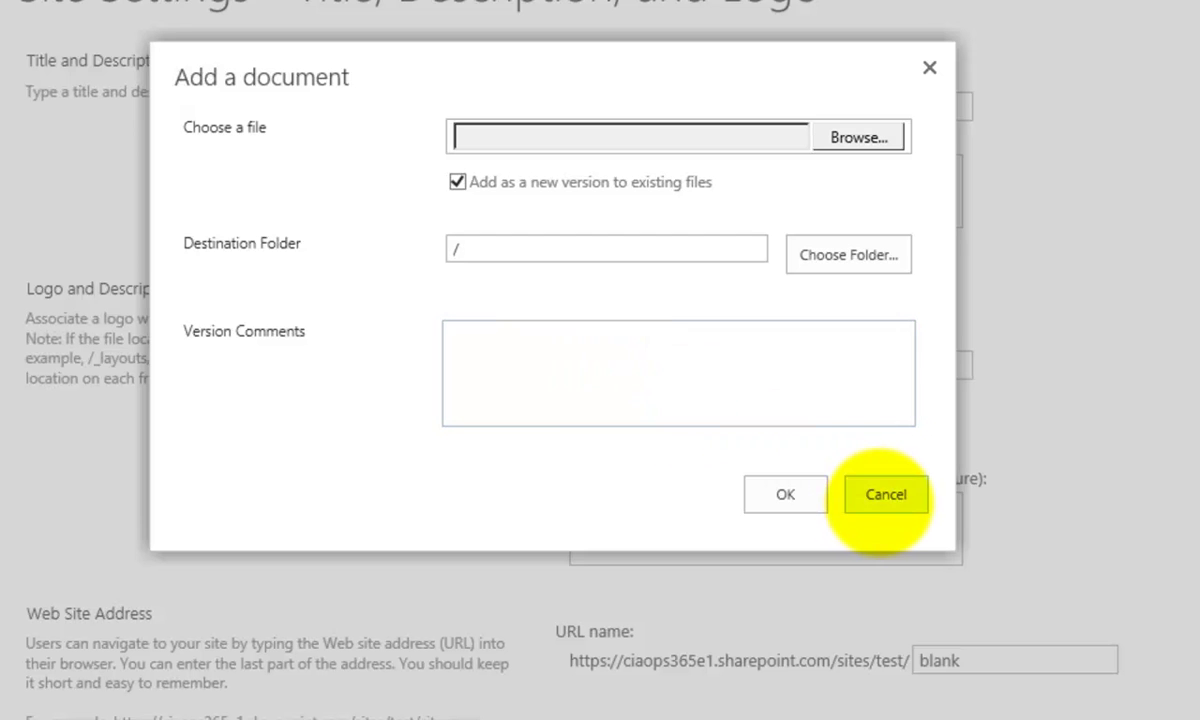
pyautogui.click(879, 500)
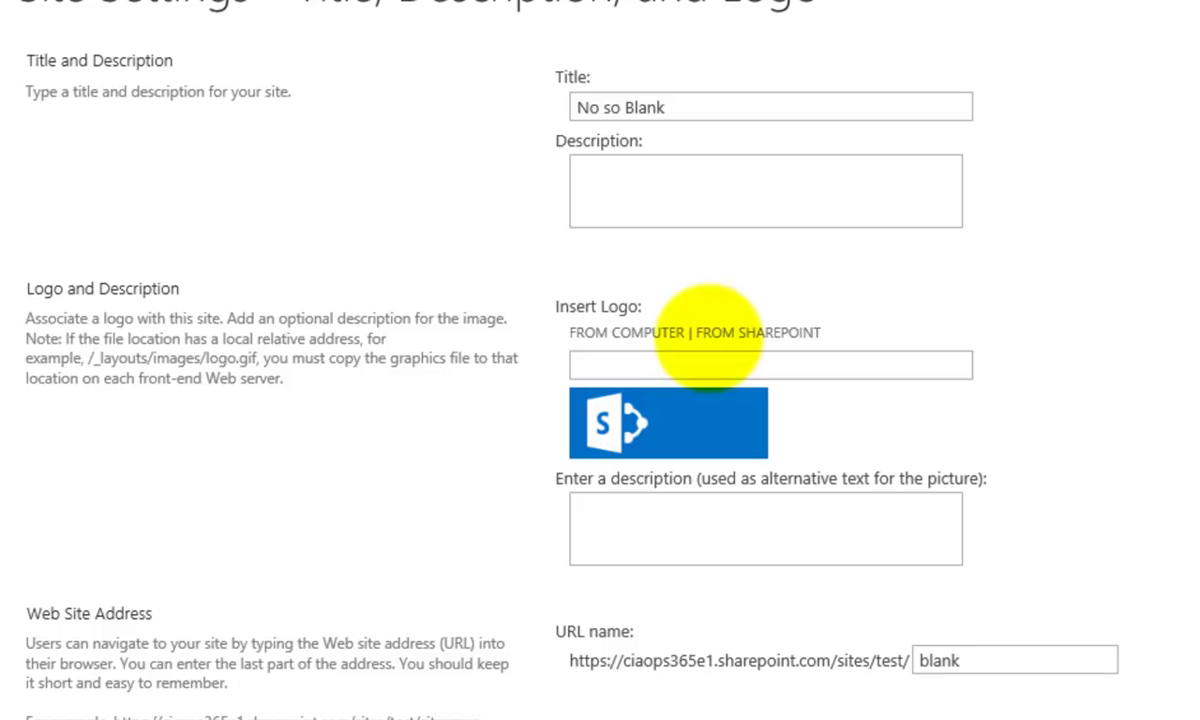
# Step: Insert ciaops.jpg from Site Assets > Images as the site logo
pyautogui.click(720, 335)
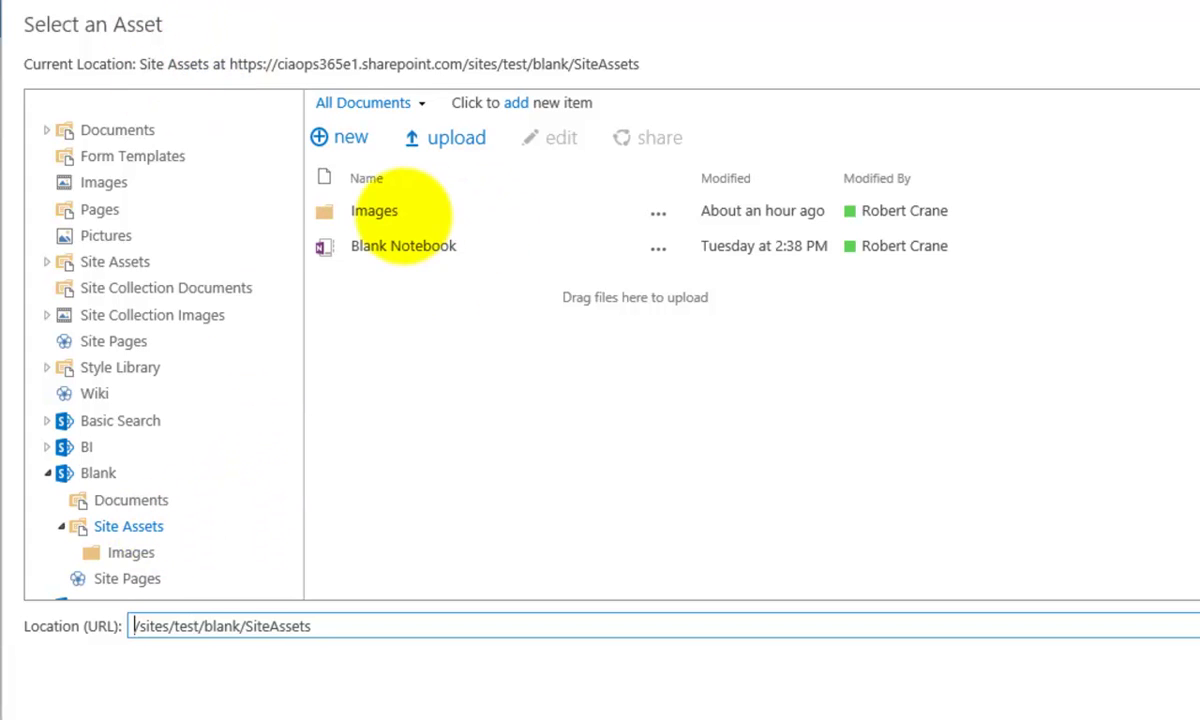
pyautogui.click(383, 211)
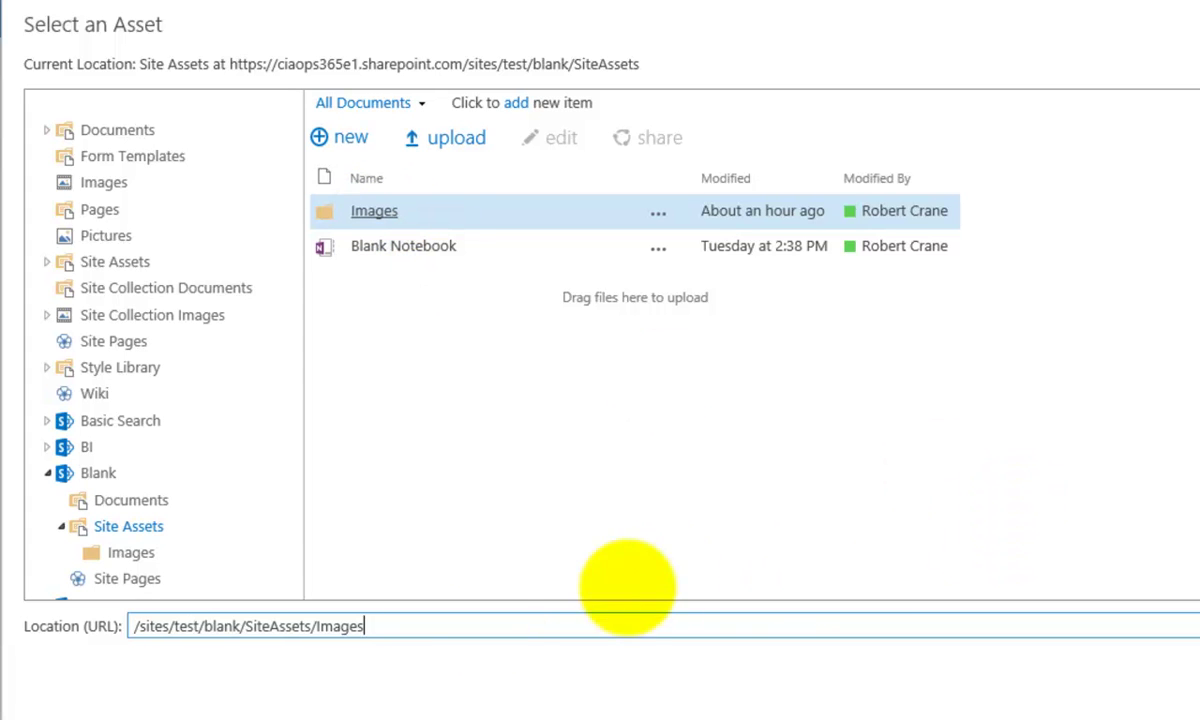
pyautogui.click(129, 551)
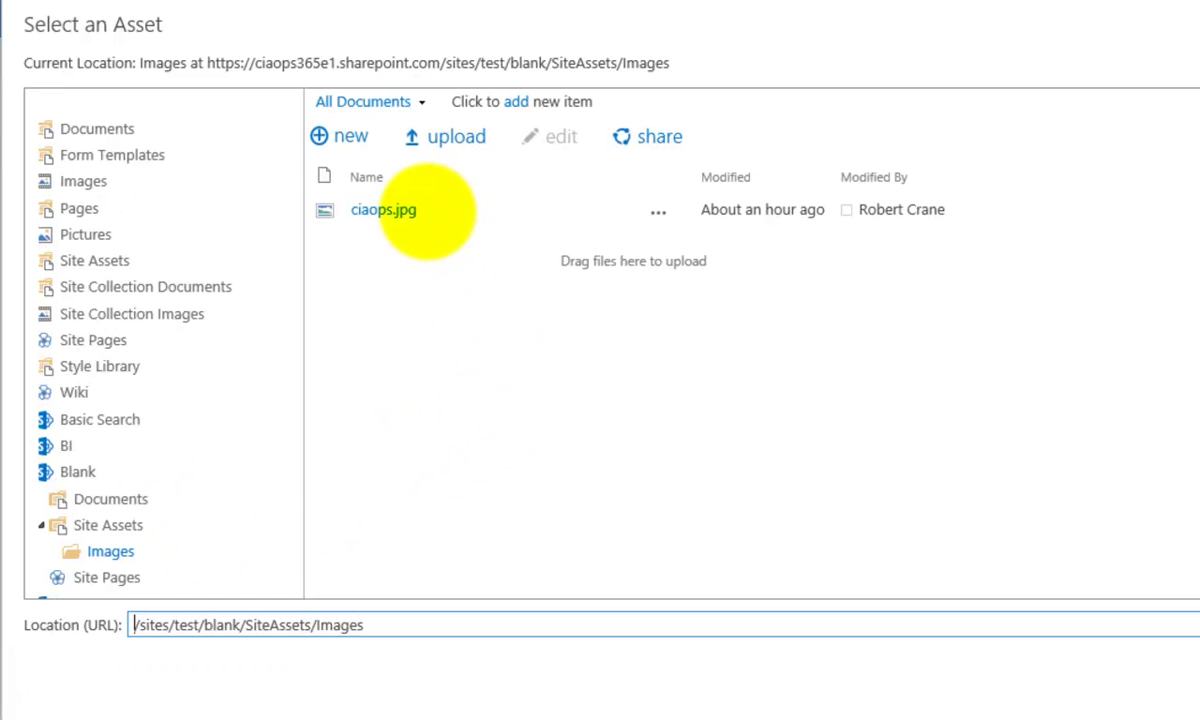
pyautogui.click(428, 211)
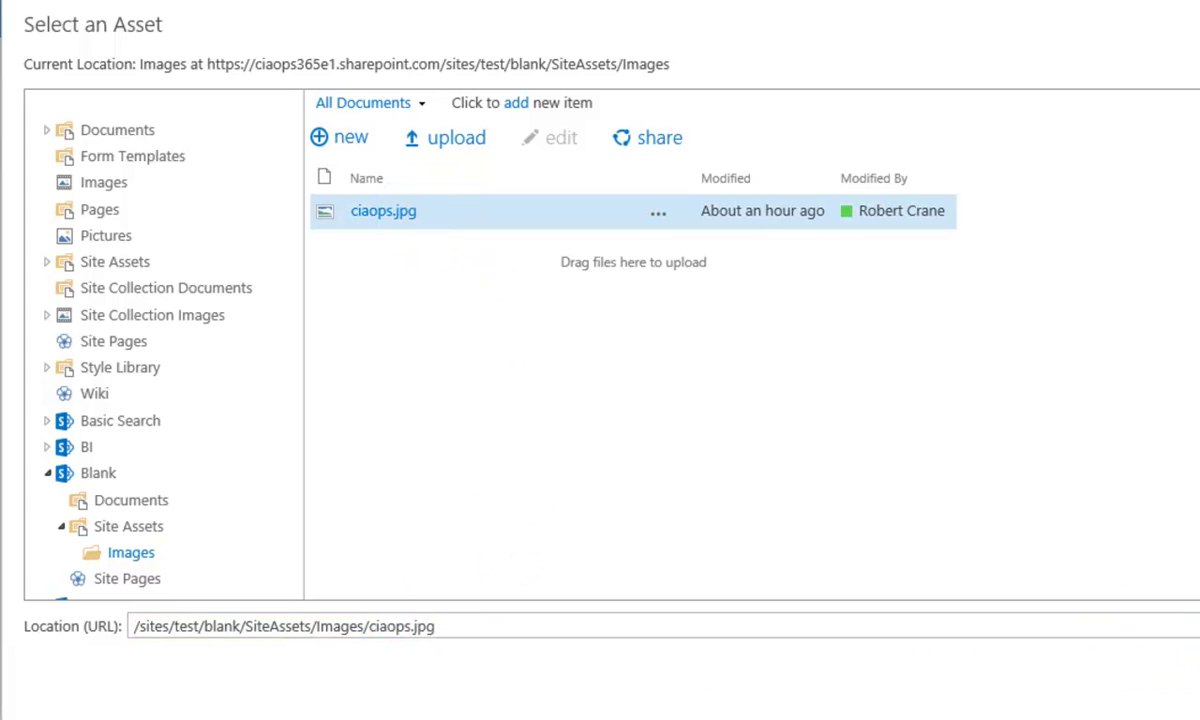
pyautogui.click(1190, 683)
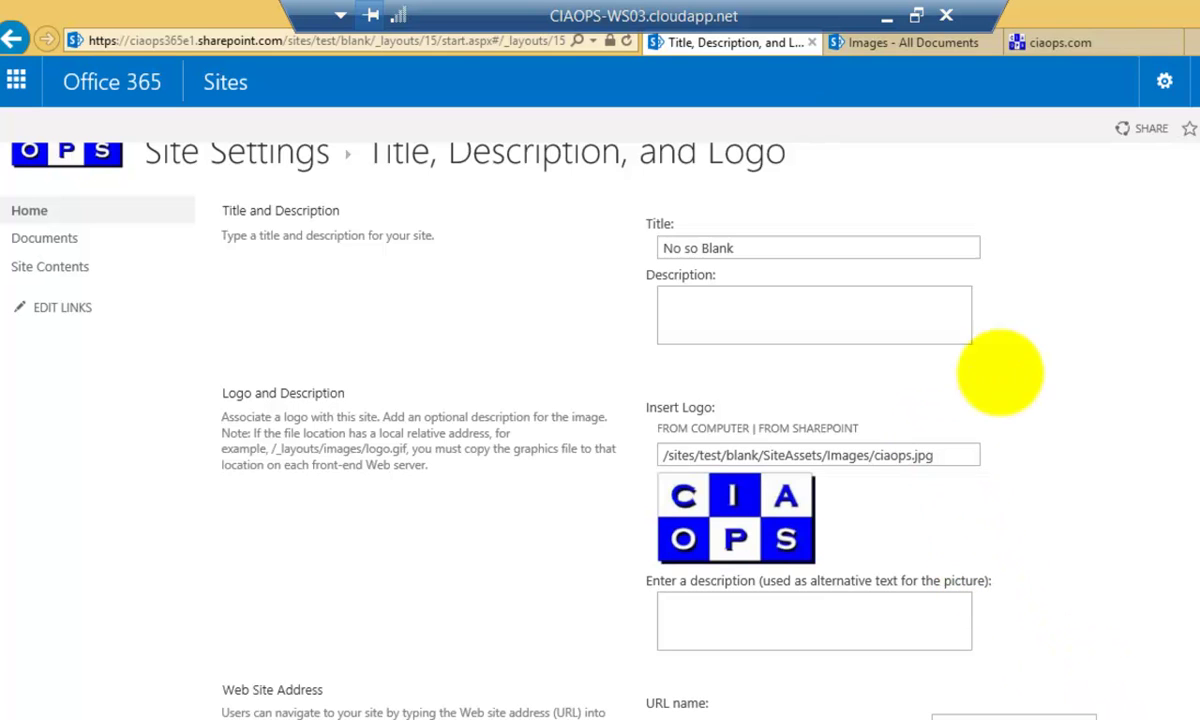
pyautogui.click(1087, 41)
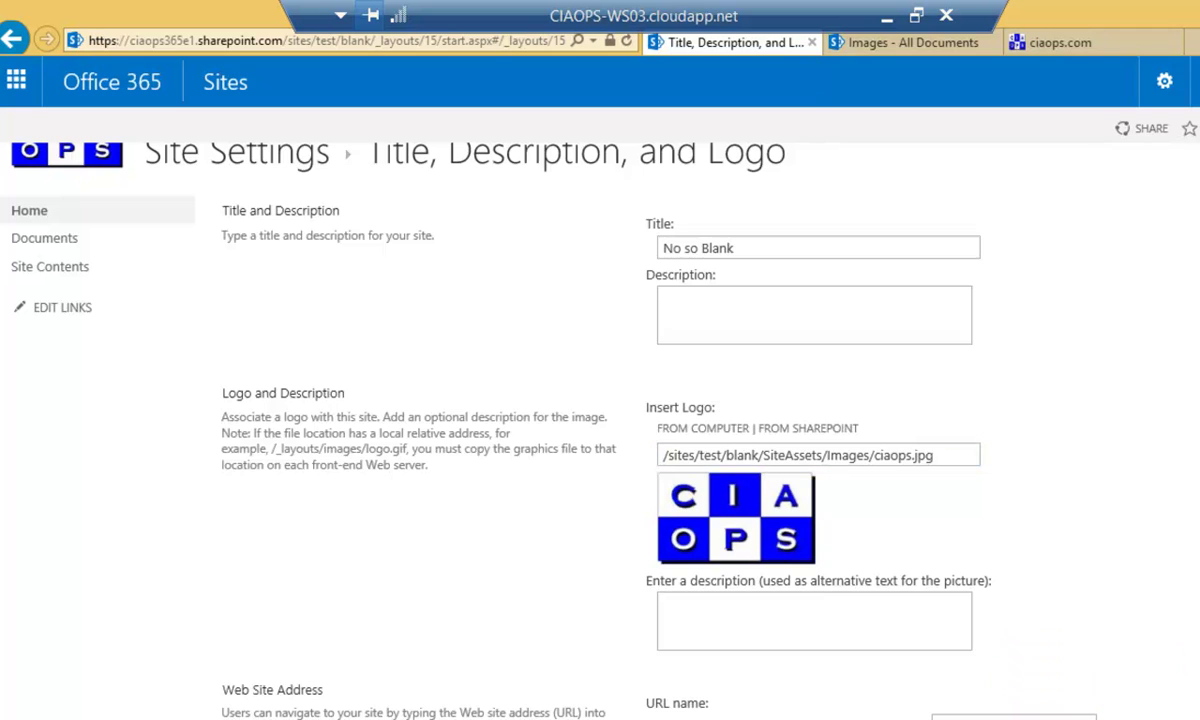
pyautogui.scroll(-2, 1050, 650)
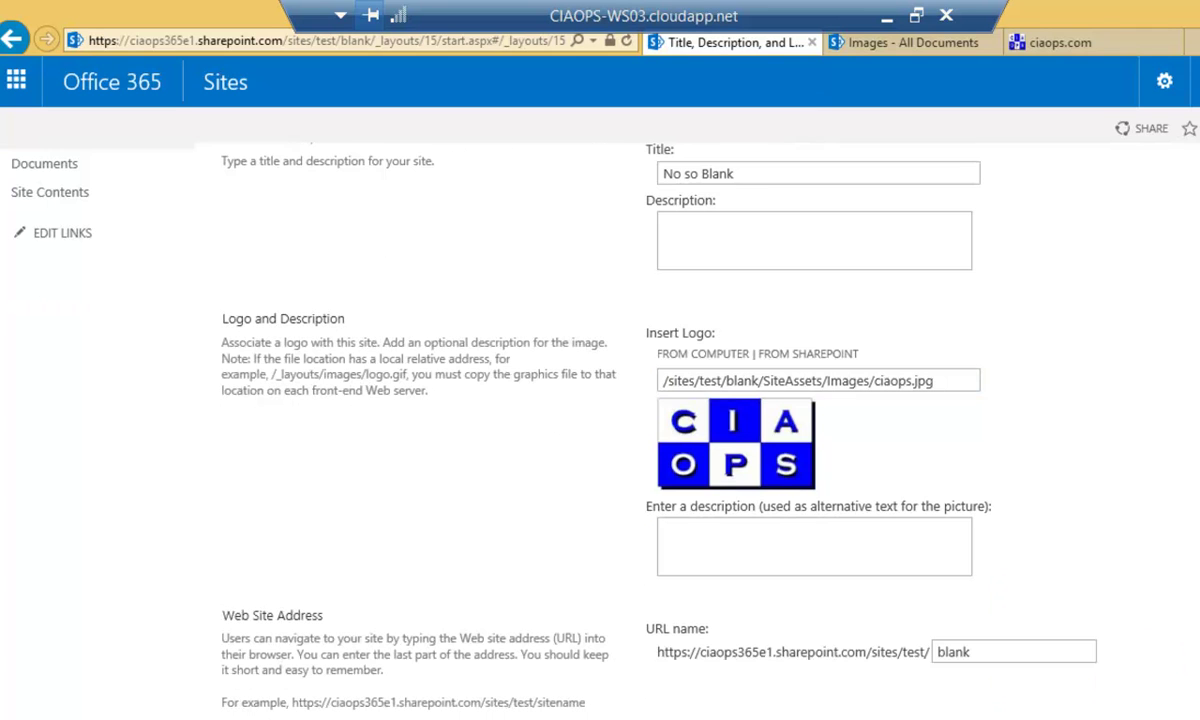
pyautogui.scroll(2, 515, 400)
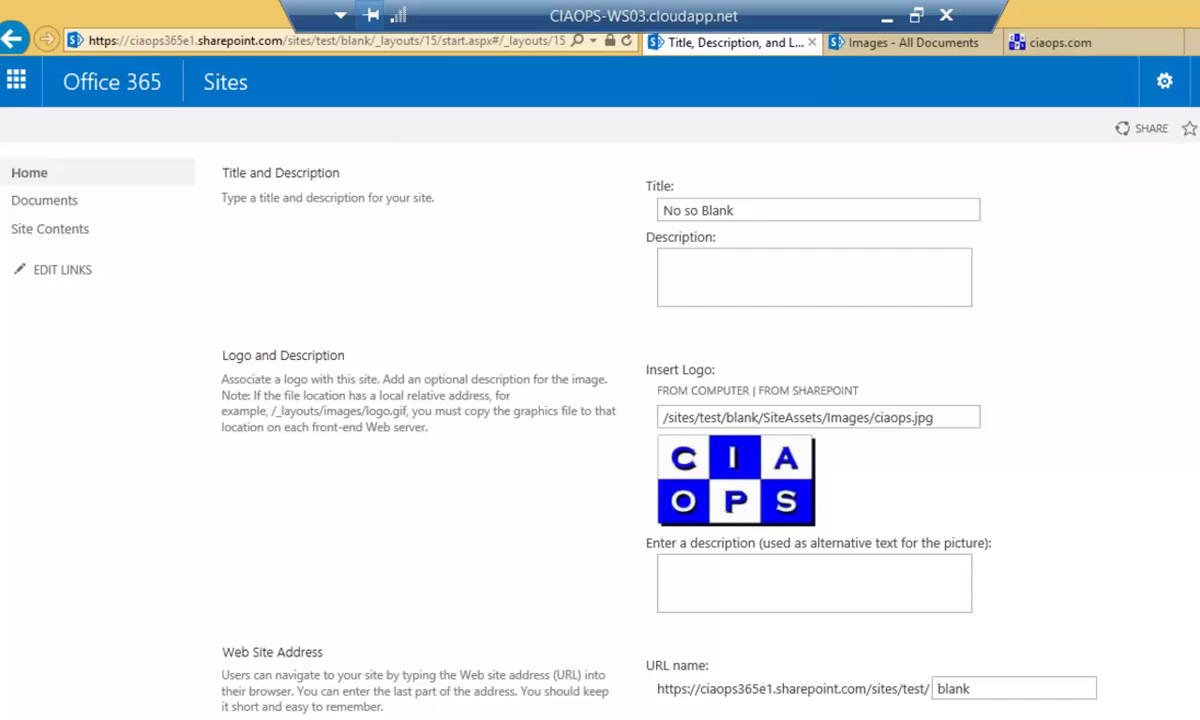
pyautogui.scroll(1, 915, 465)
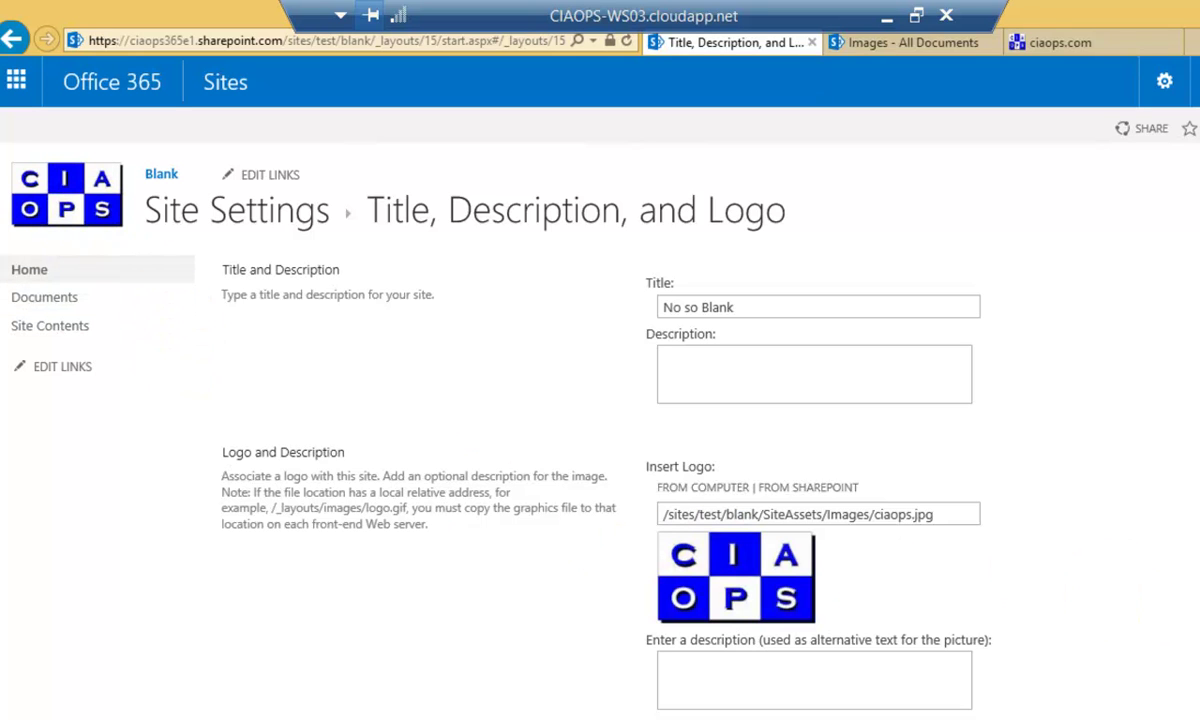
pyautogui.scroll(-1, 600, 420)
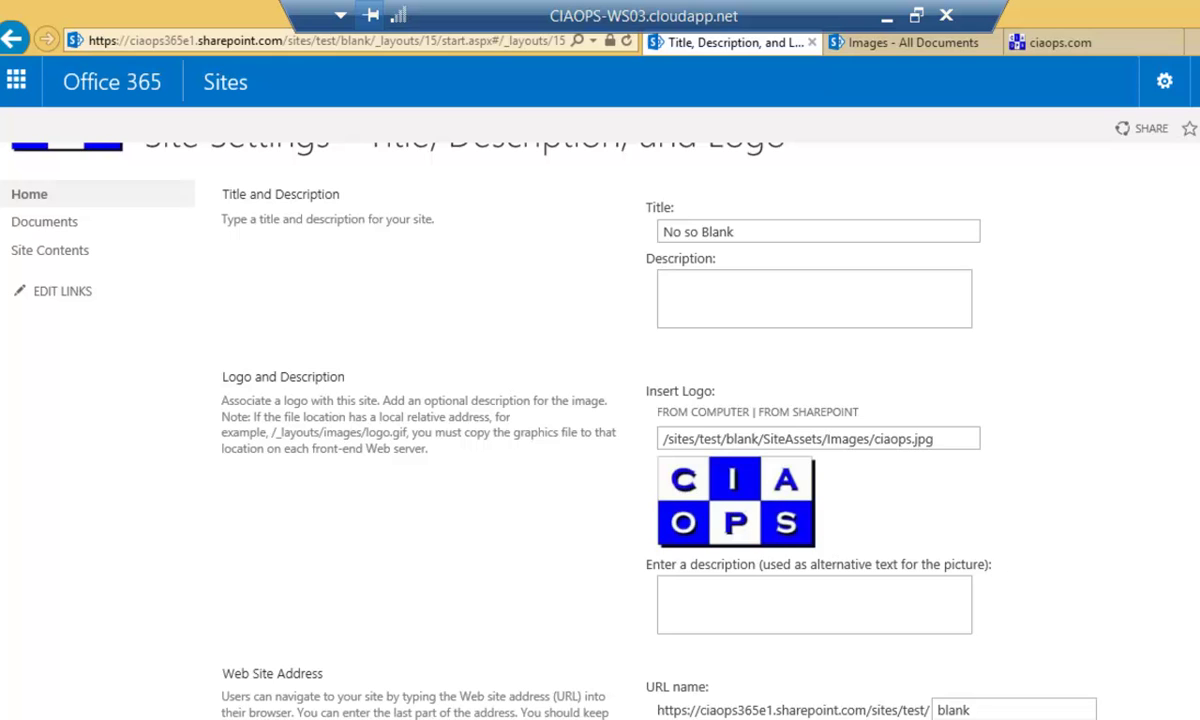
pyautogui.scroll(-2, 600, 420)
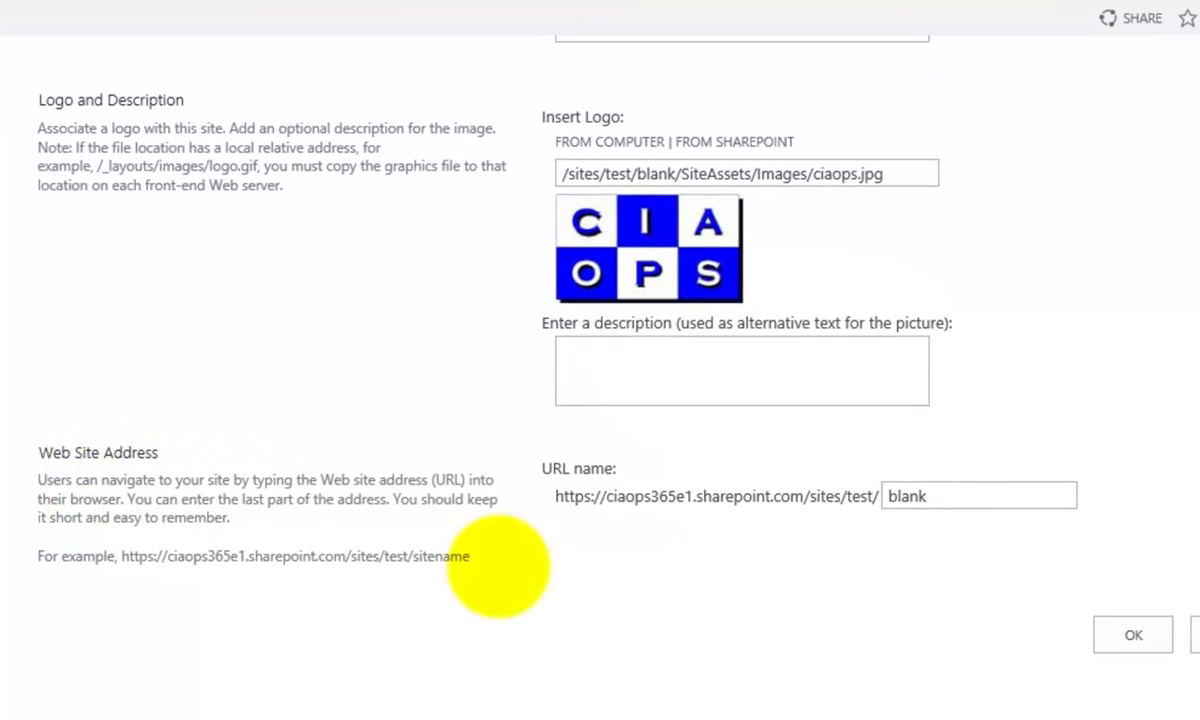
pyautogui.click(943, 496)
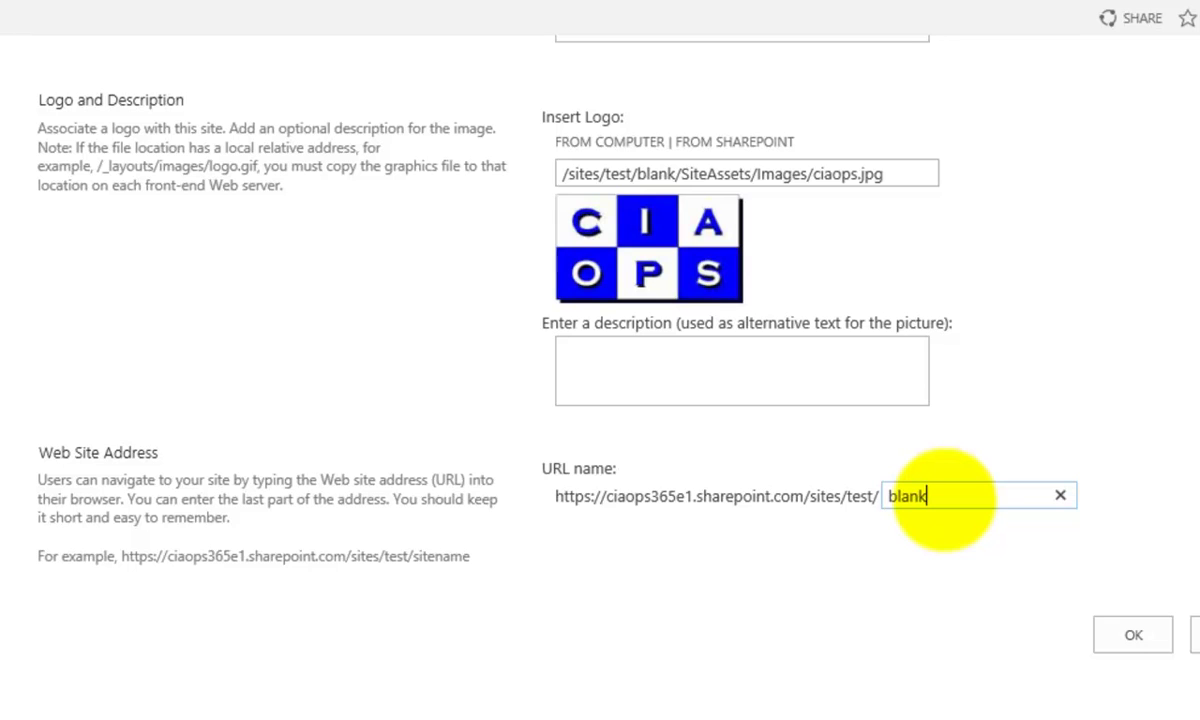
pyautogui.press('Left')
pyautogui.press('Left')
pyautogui.press('Left')
pyautogui.press('Left')
pyautogui.press('Left')
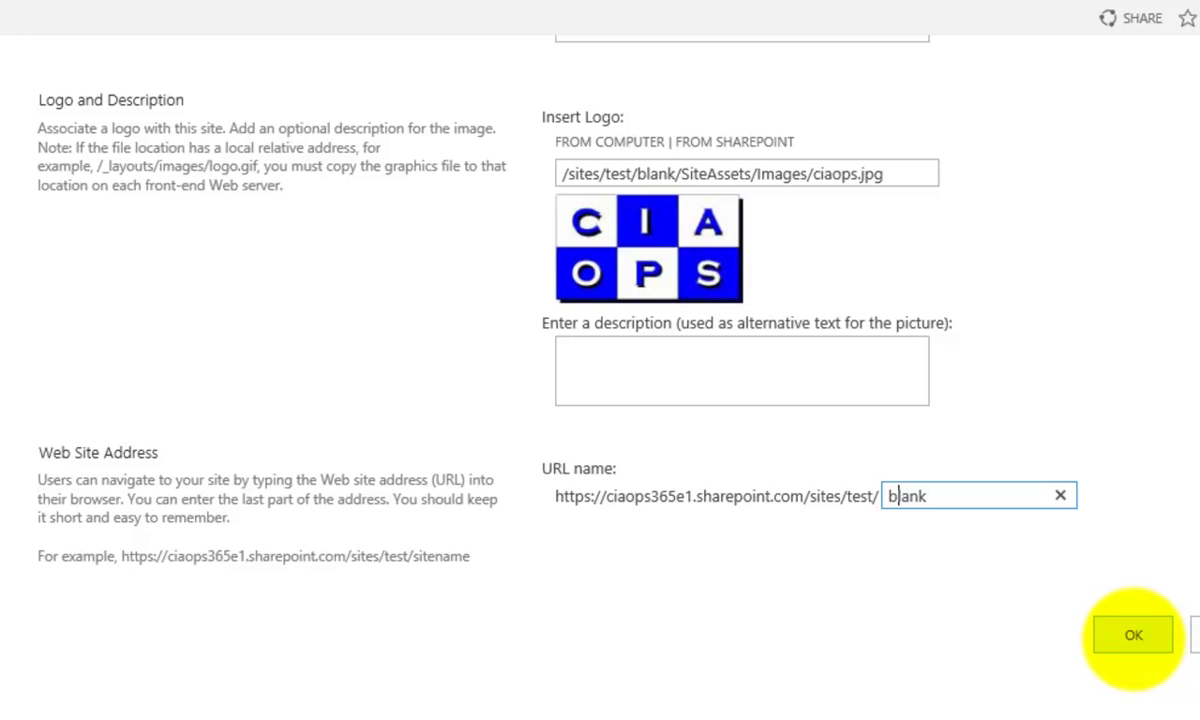
# Step: Save the 'No so Blank' title and CIAOPS logo, then return to the home page
pyautogui.click(1133, 636)
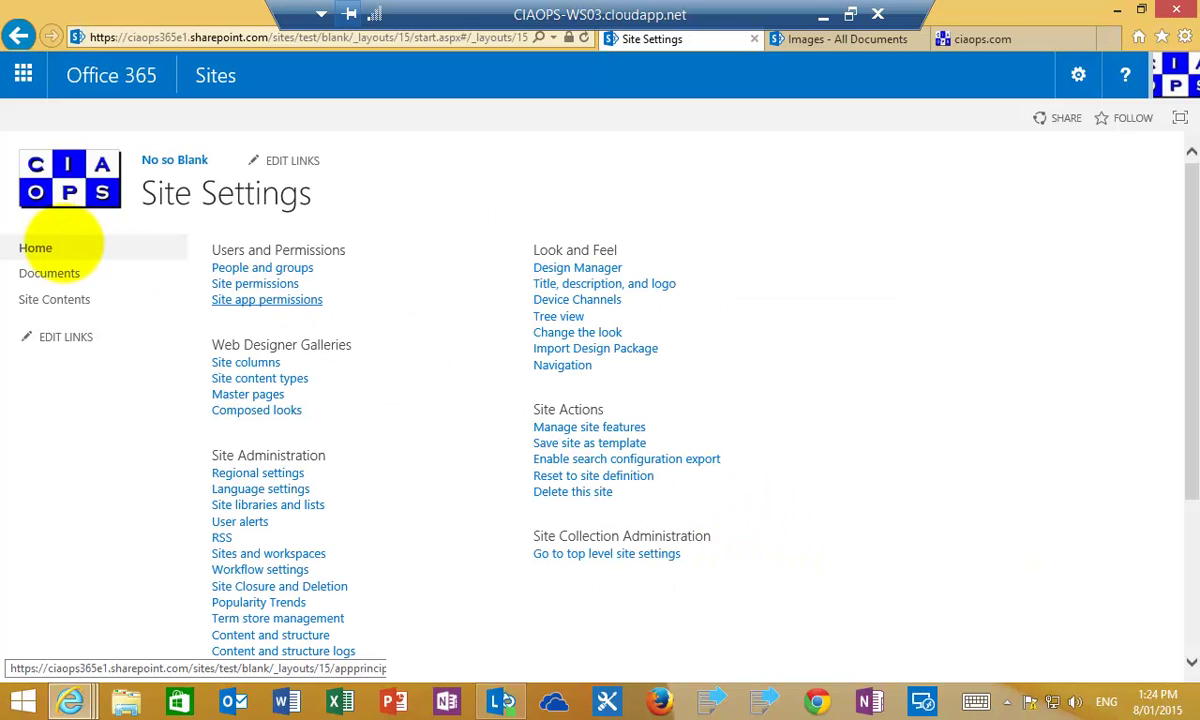
pyautogui.click(48, 248)
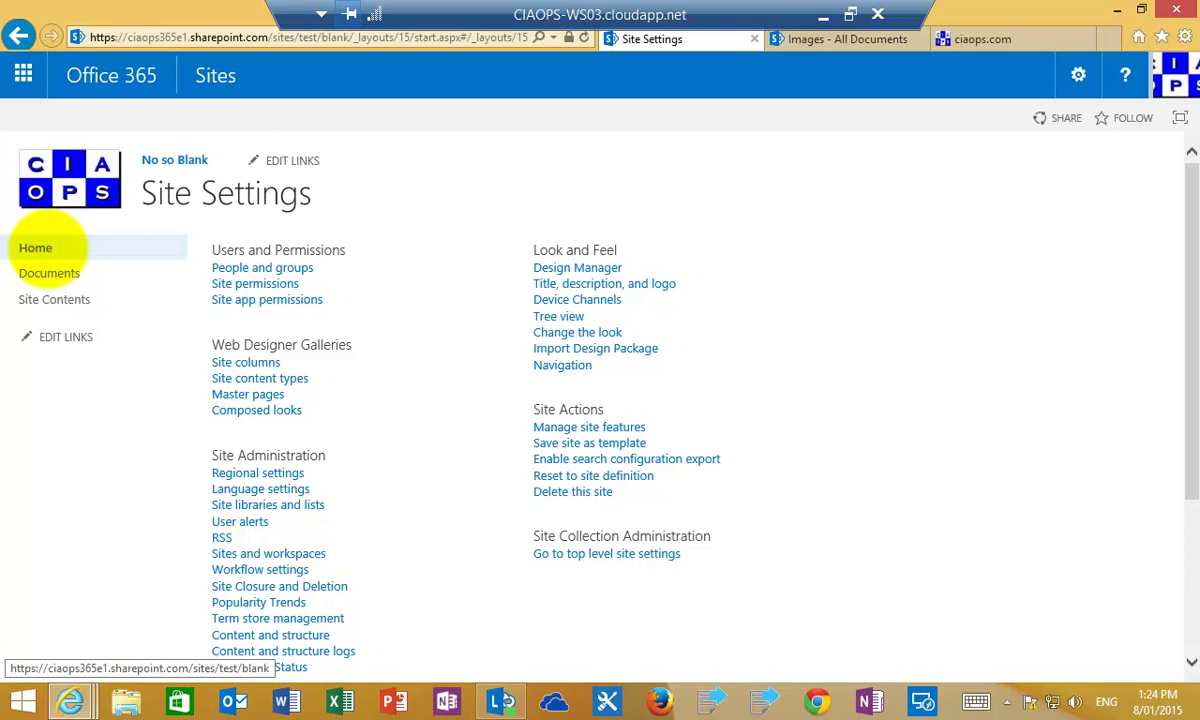